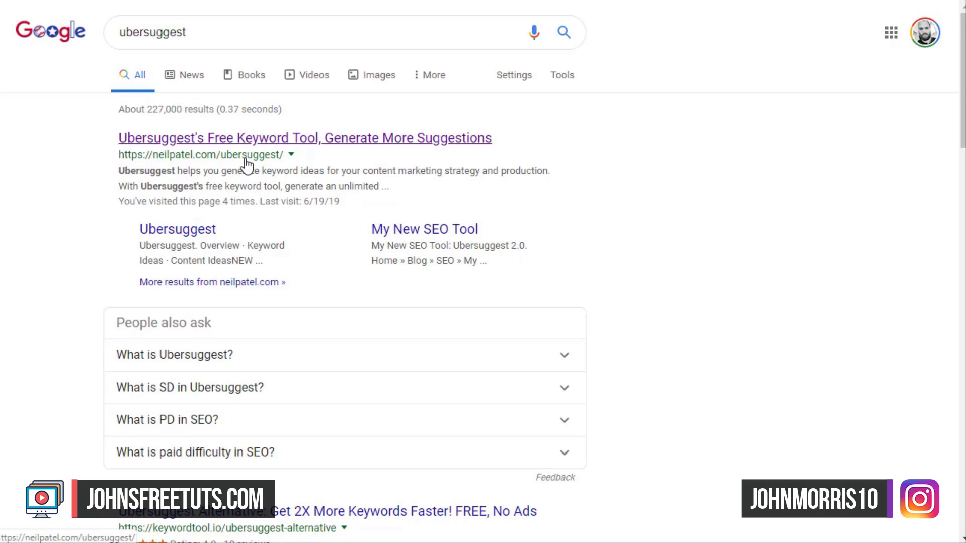
Open Neil Patel's Ubersuggest keyword tool from the search results and look up the domain upwork.com
click(372, 138)
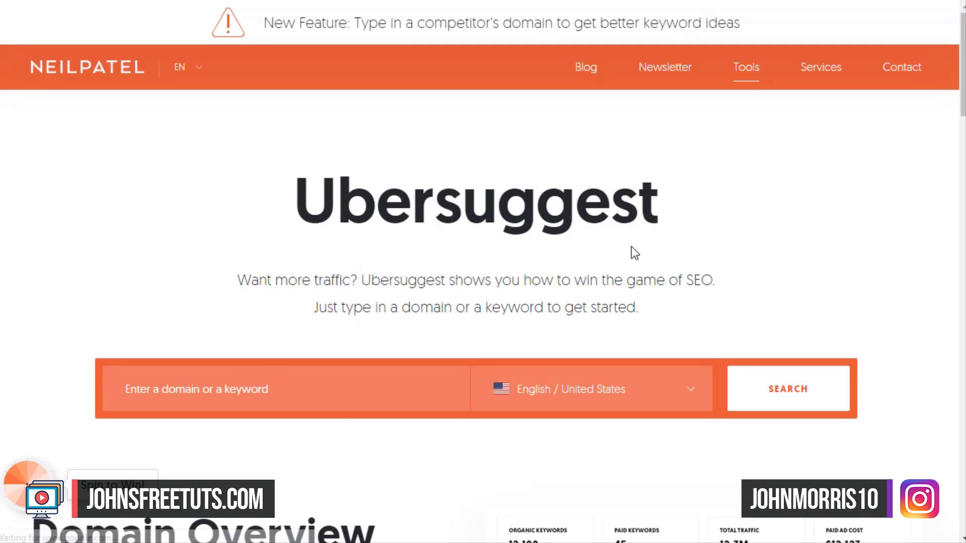
click(285, 392)
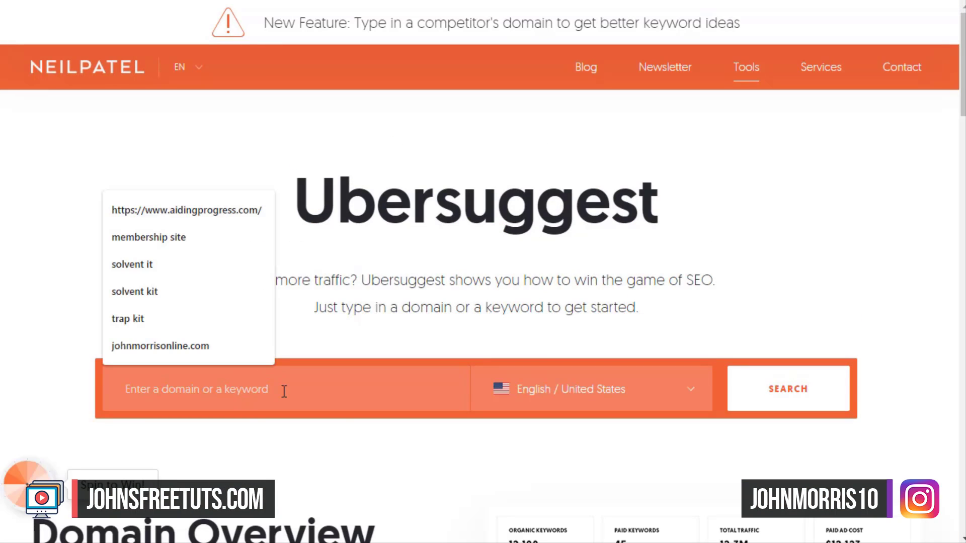
text(upwork.com)
key(Return)
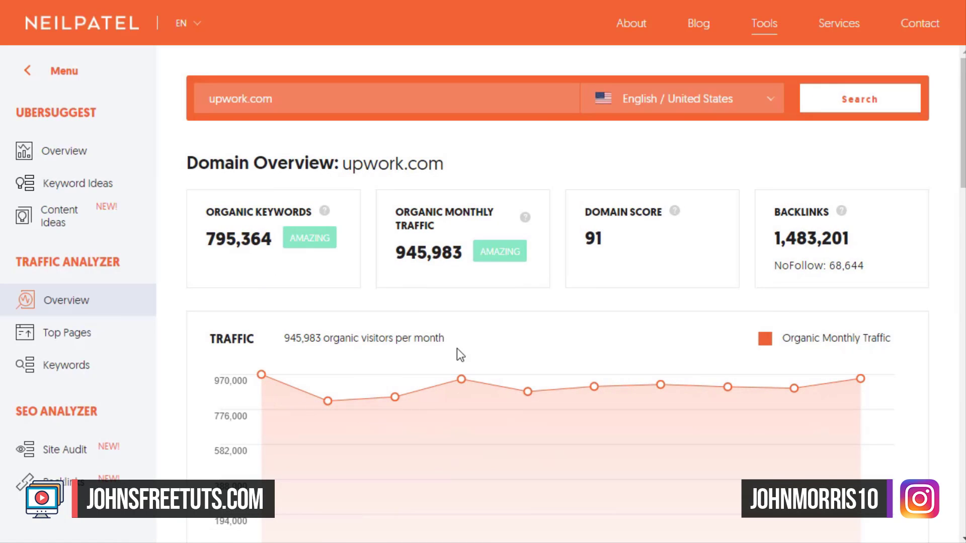
Open the Top Pages report for upwork.com and examine the listed page titles and their estimated visits
click(72, 327)
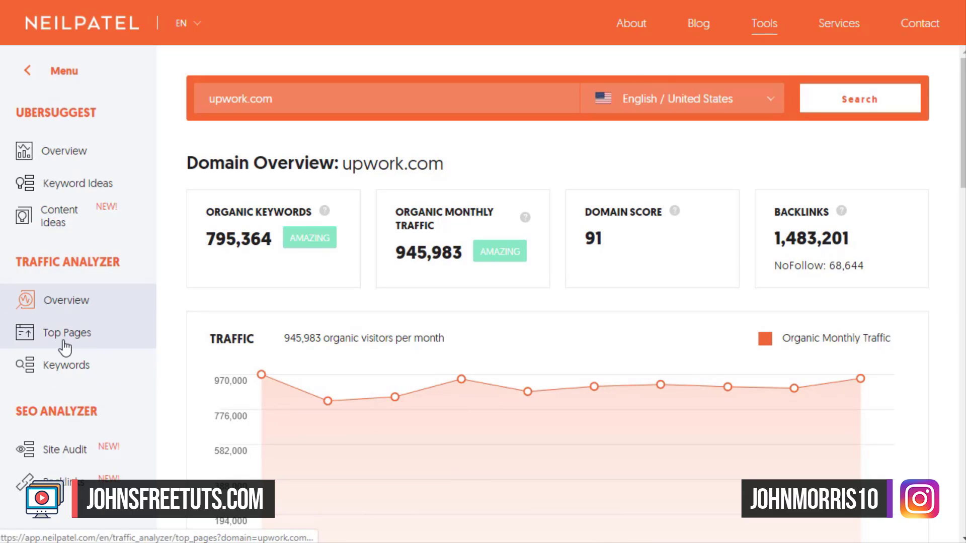
scroll(637, 162, down, 5)
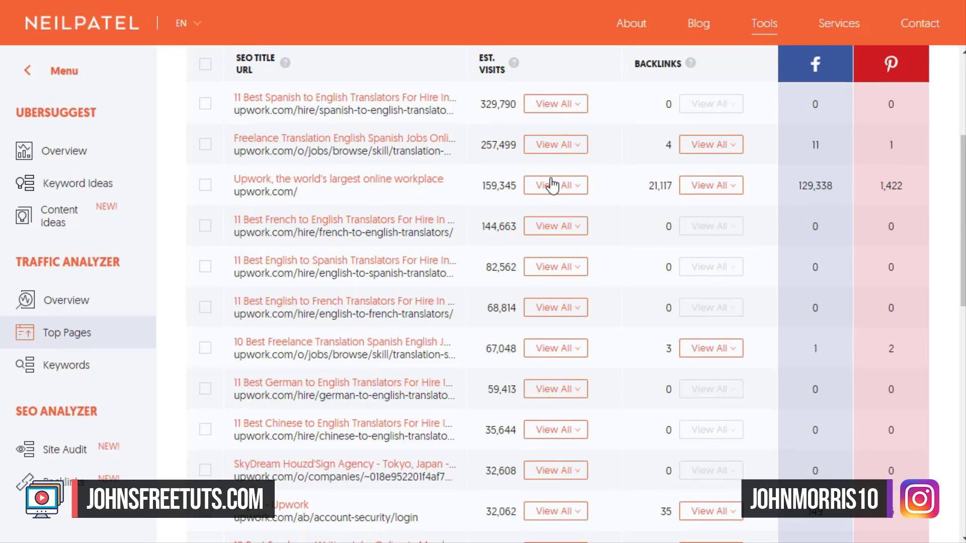
scroll(554, 183, up, 2)
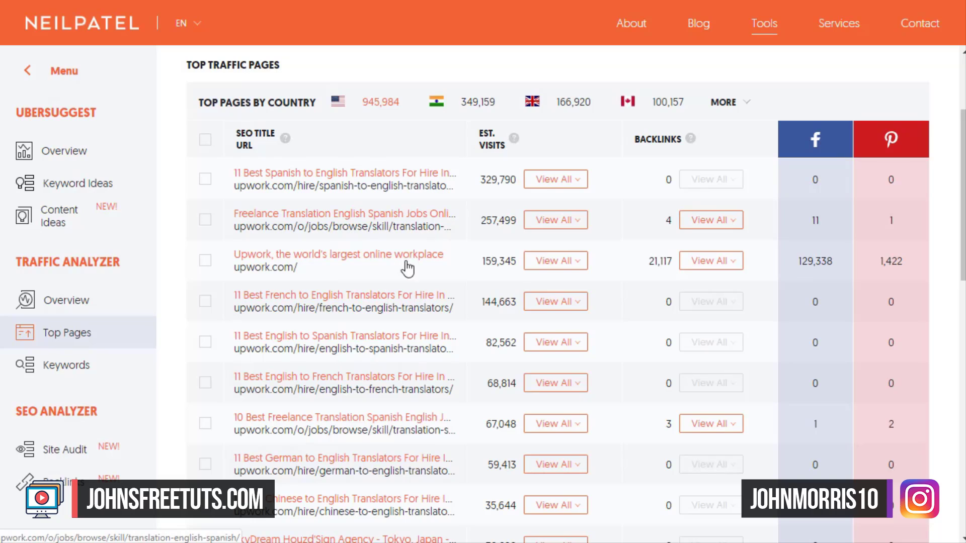
scroll(282, 206, down, 1)
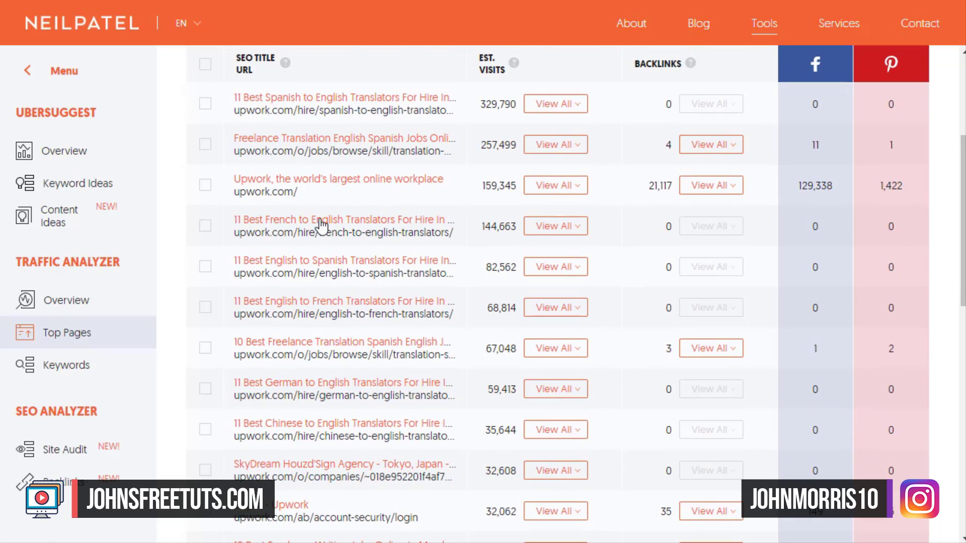
scroll(340, 301, down, 1)
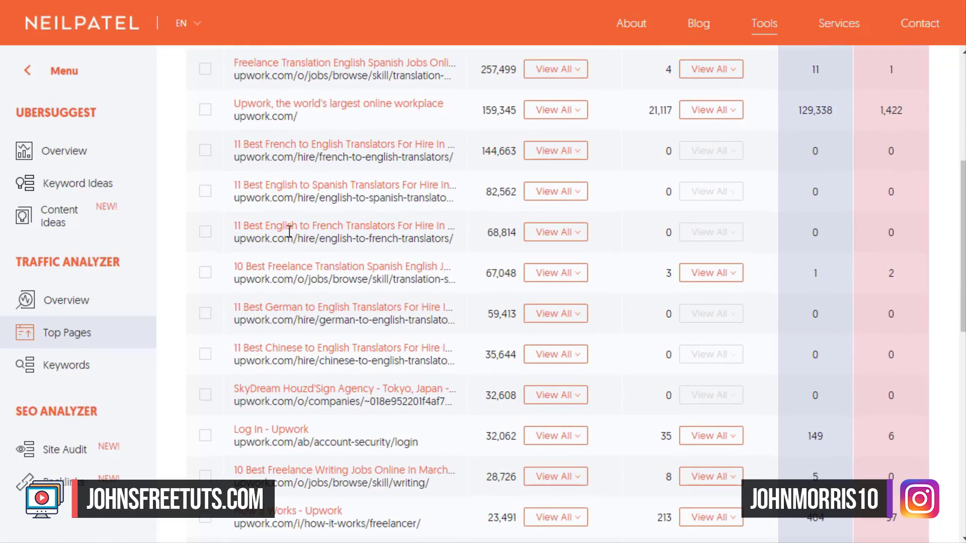
scroll(357, 334, down, 1)
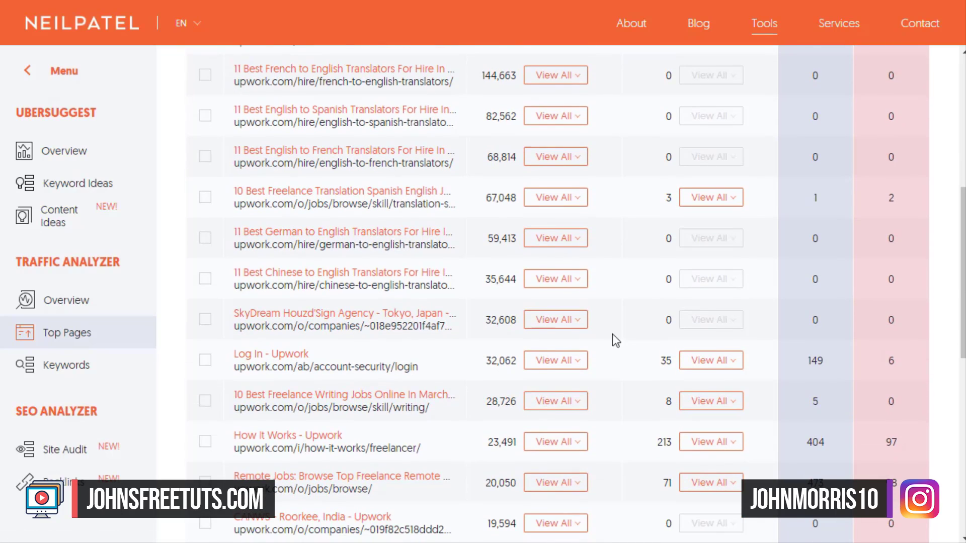
scroll(677, 337, up, 2)
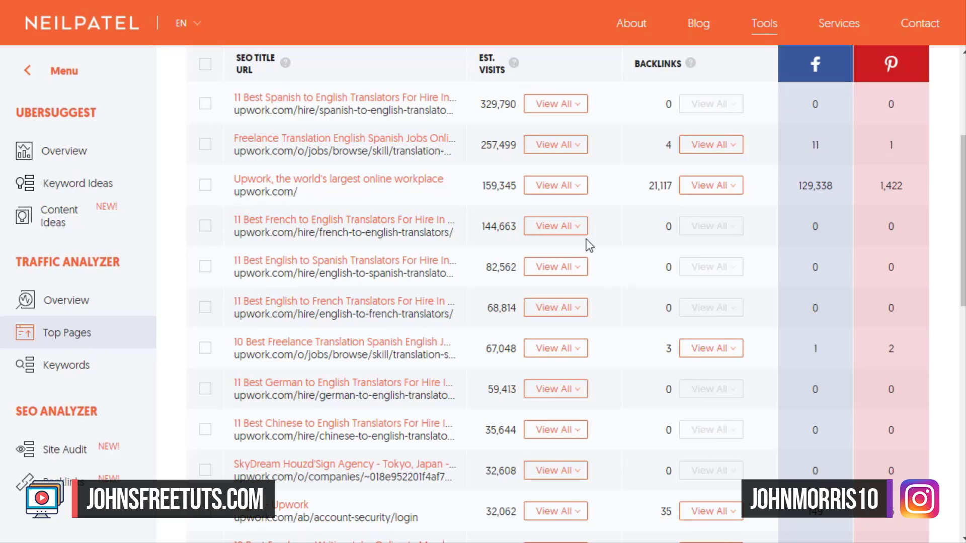
scroll(411, 267, down, 5)
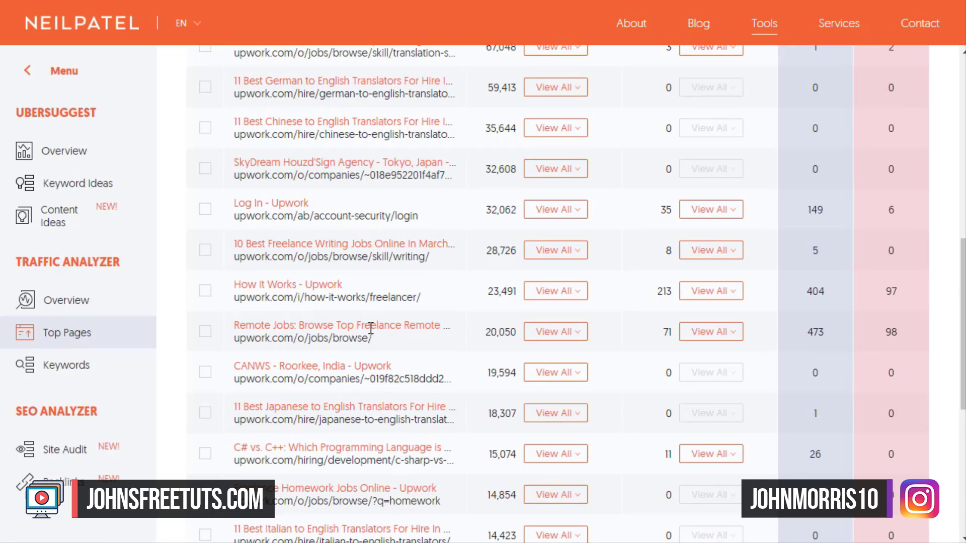
scroll(372, 327, down, 3)
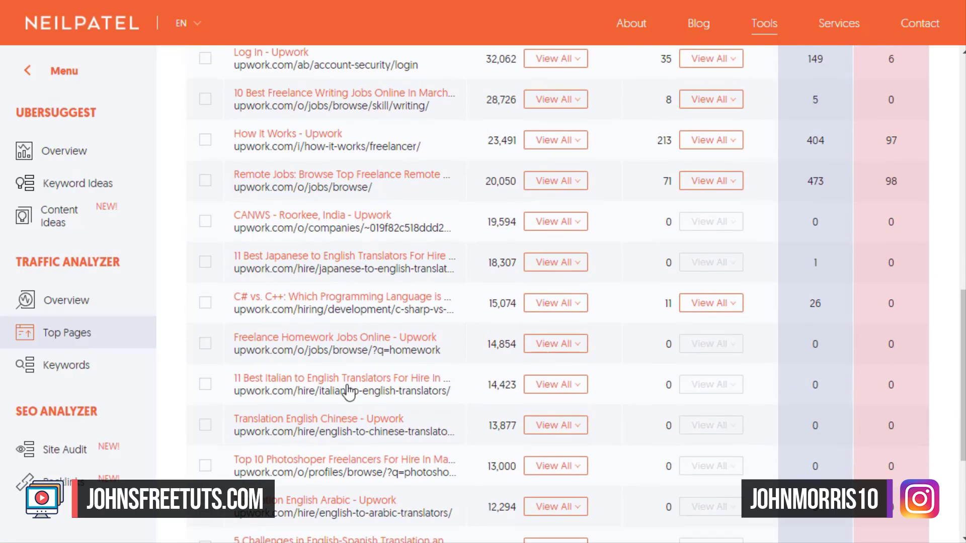
scroll(346, 266, down, 2)
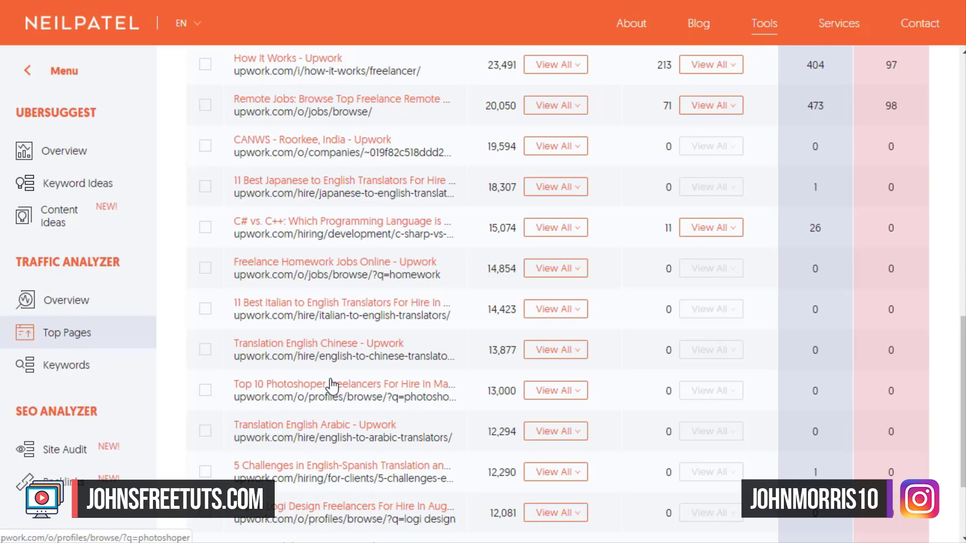
scroll(306, 290, up, 8)
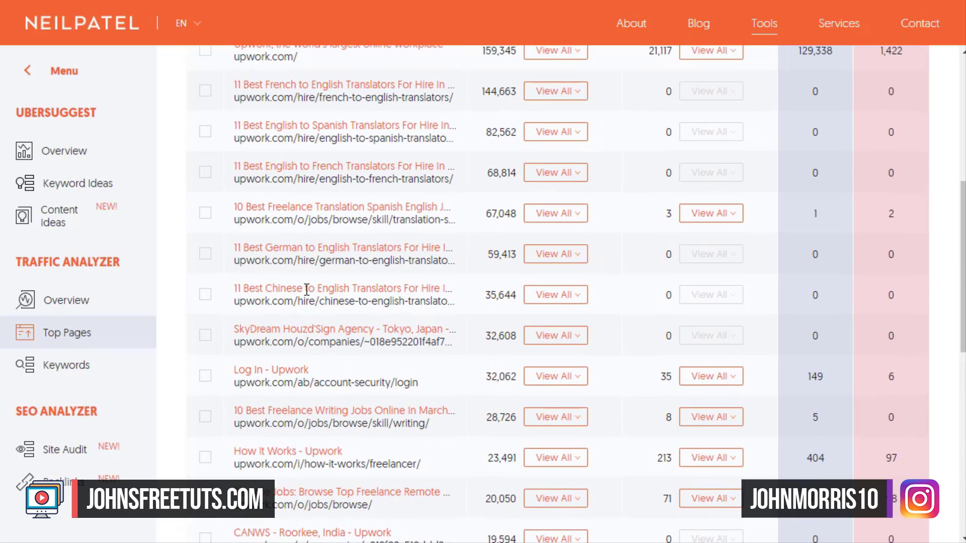
scroll(317, 161, up, 4)
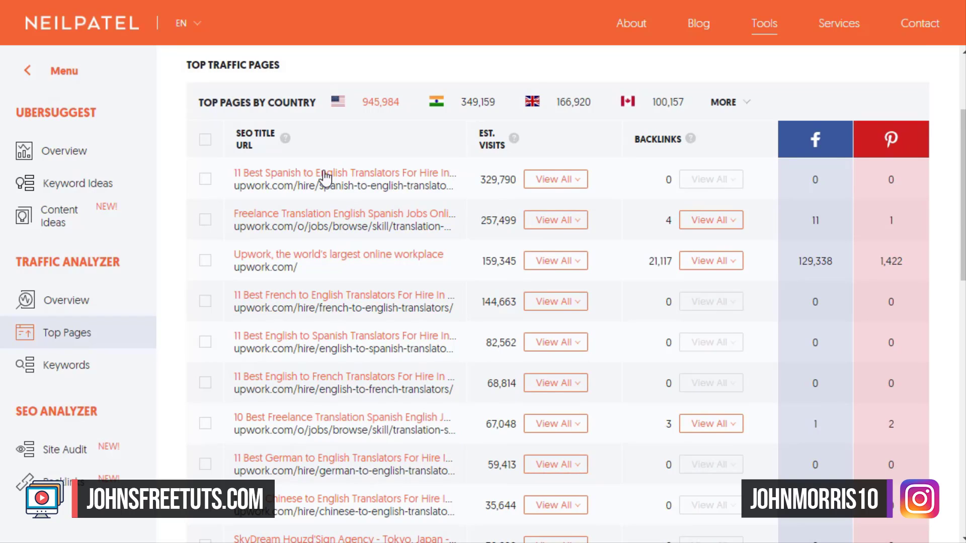
Replace the searched domain with freelancer.com and load its top traffic pages
scroll(374, 331, up, 3)
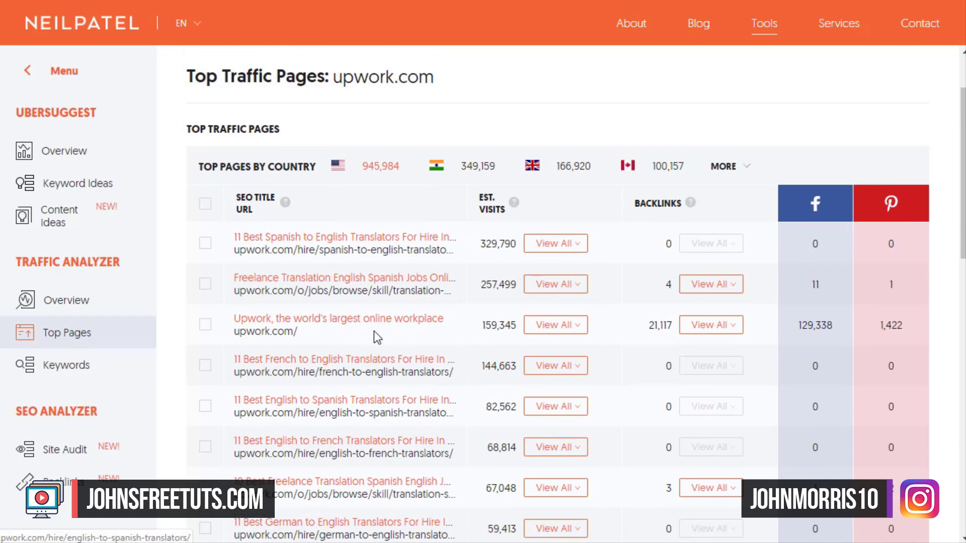
drag(280, 102, 141, 111)
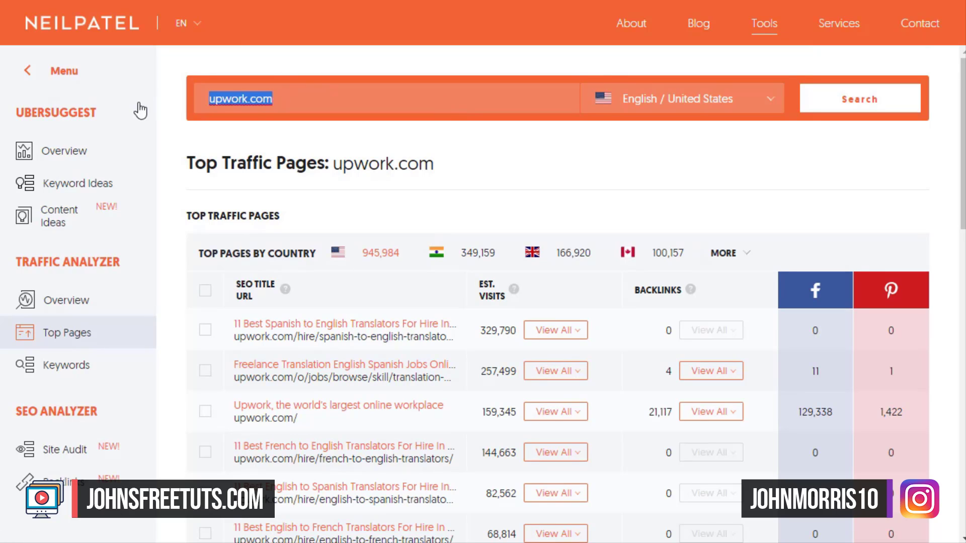
text(freela)
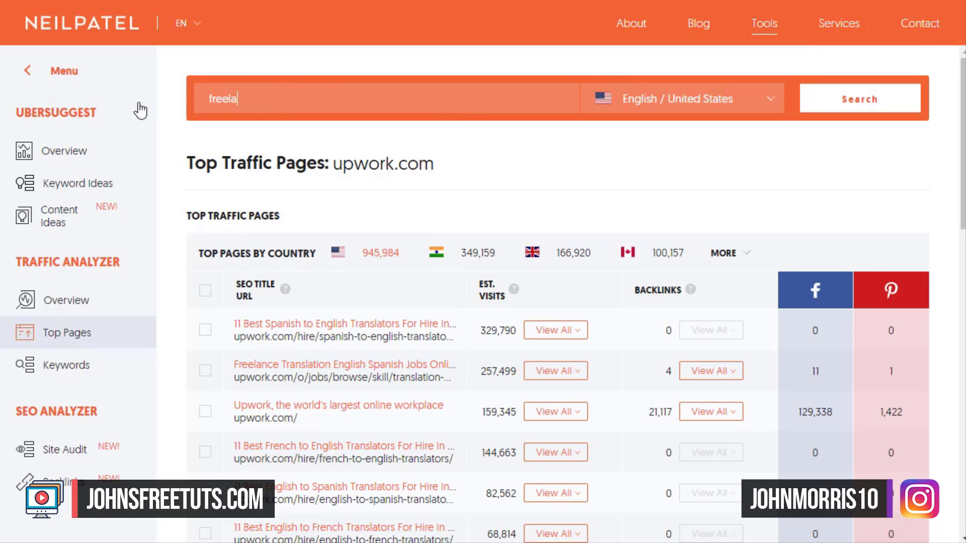
text(ncer.com)
key(Return)
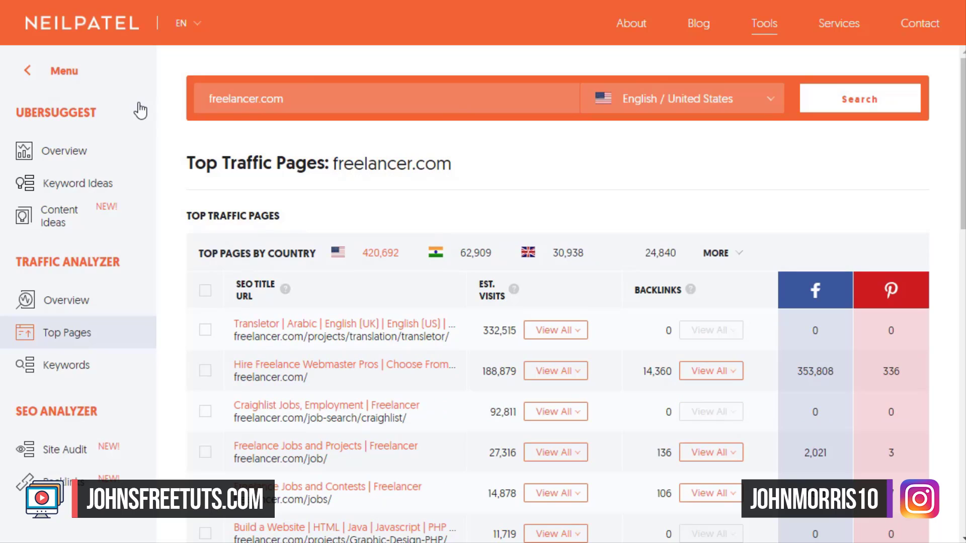
Open the "Build a Website | HTML | Java | Javascript | PHP" page from freelancer.com's top pages and read through the project posting
scroll(440, 209, down, 2)
scroll(469, 267, down, 2)
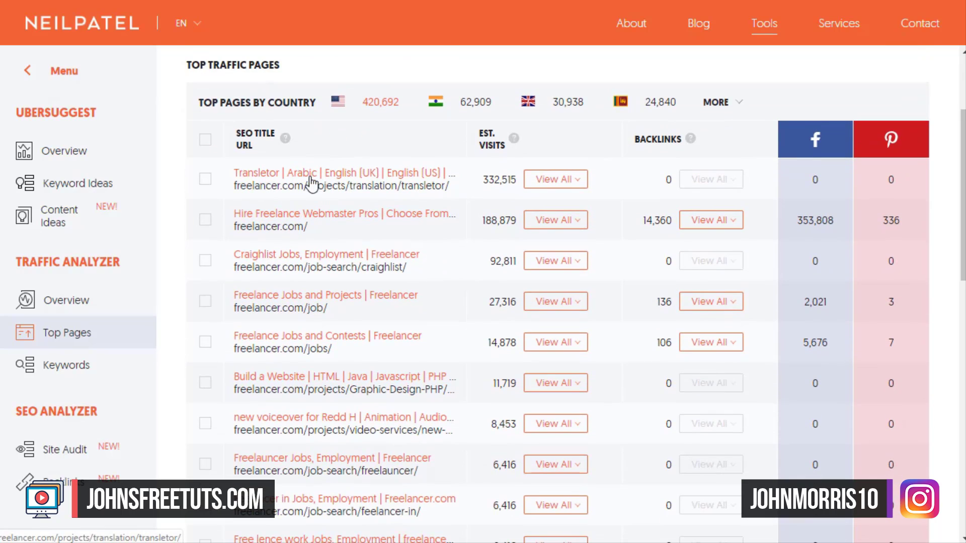
scroll(364, 175, down, 2)
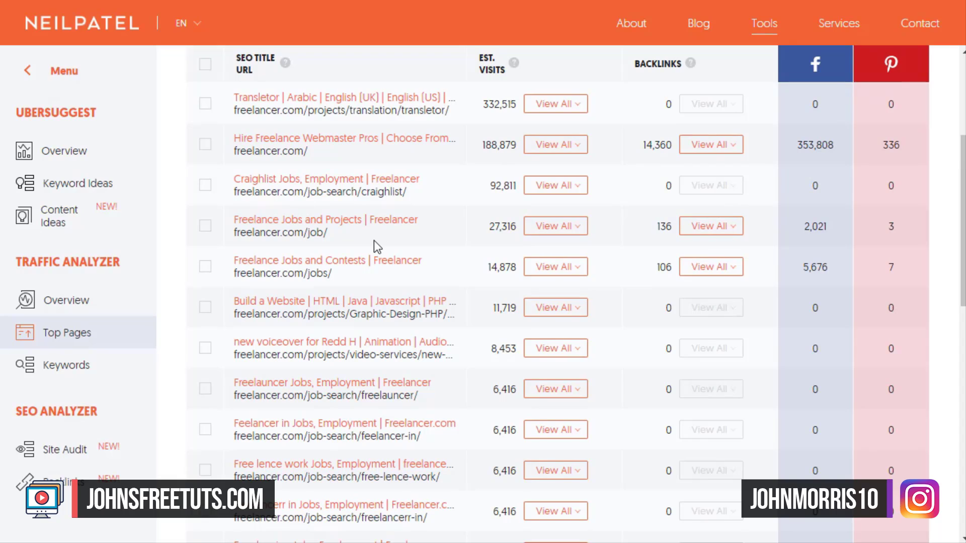
scroll(373, 240, down, 2)
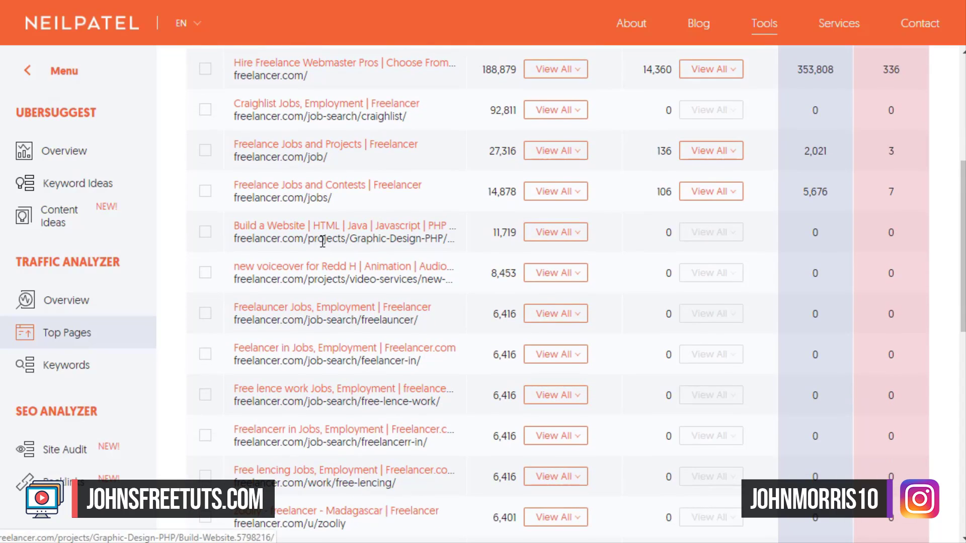
scroll(322, 241, down, 2)
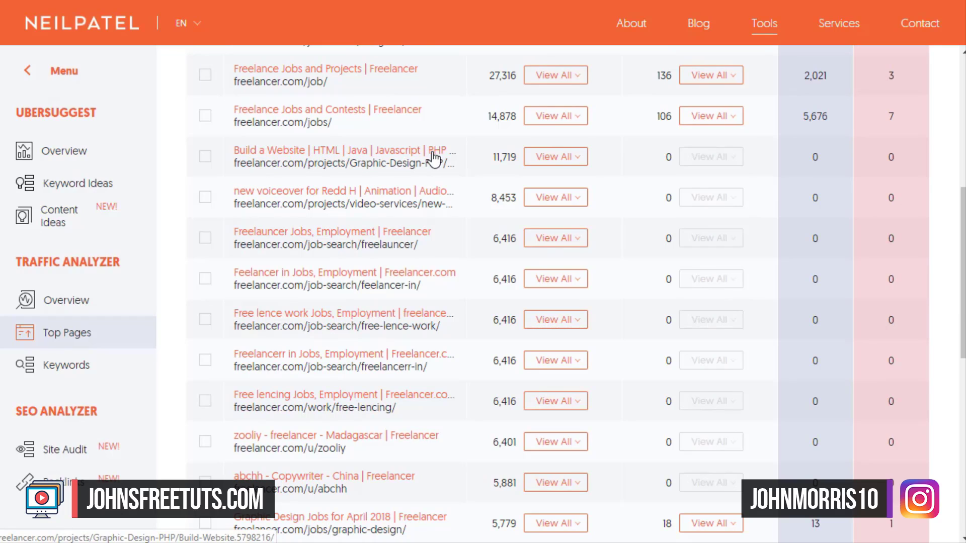
right_click(371, 152)
click(386, 165)
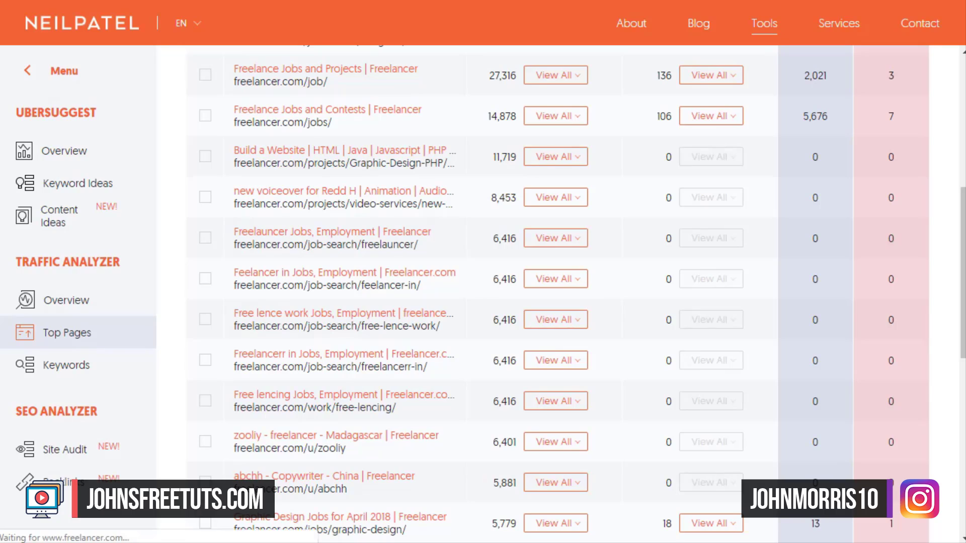
scroll(510, 166, down, 3)
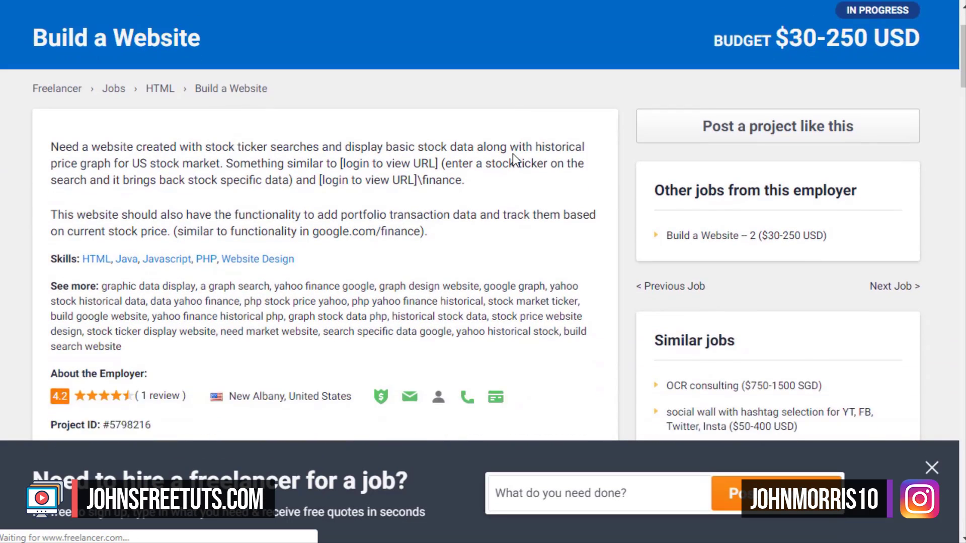
scroll(254, 331, down, 5)
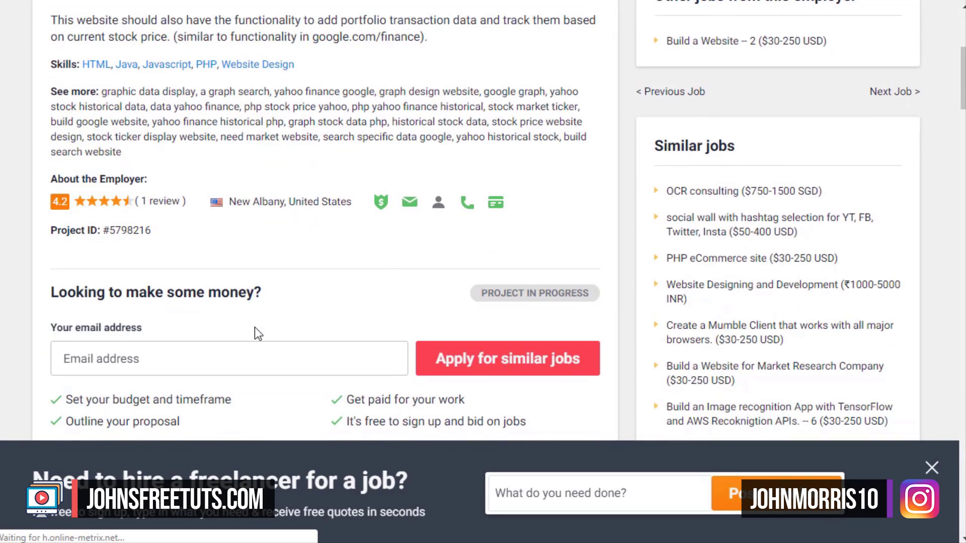
scroll(279, 336, up, 2)
scroll(279, 336, up, 5)
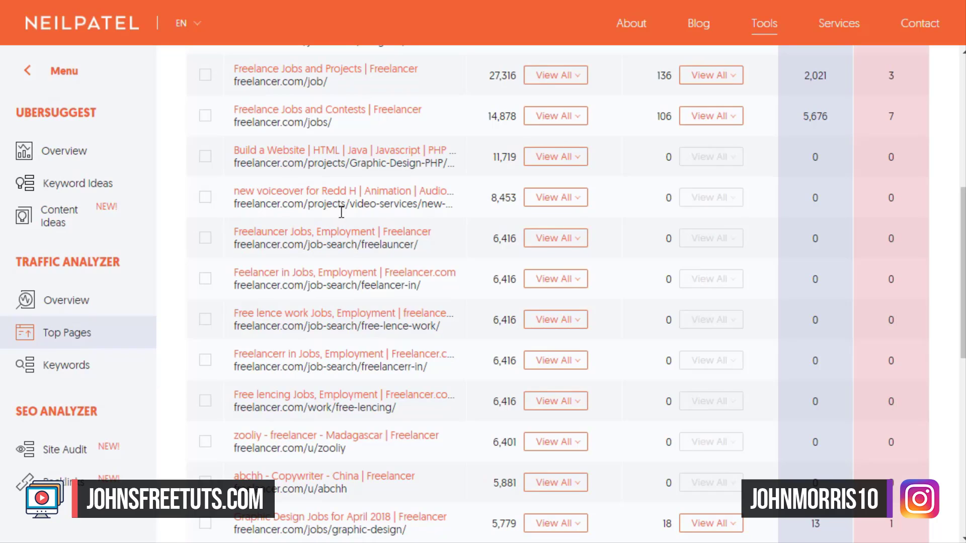
Replace the searched domain with fiverr.com and load its top traffic pages
scroll(312, 382, down, 3)
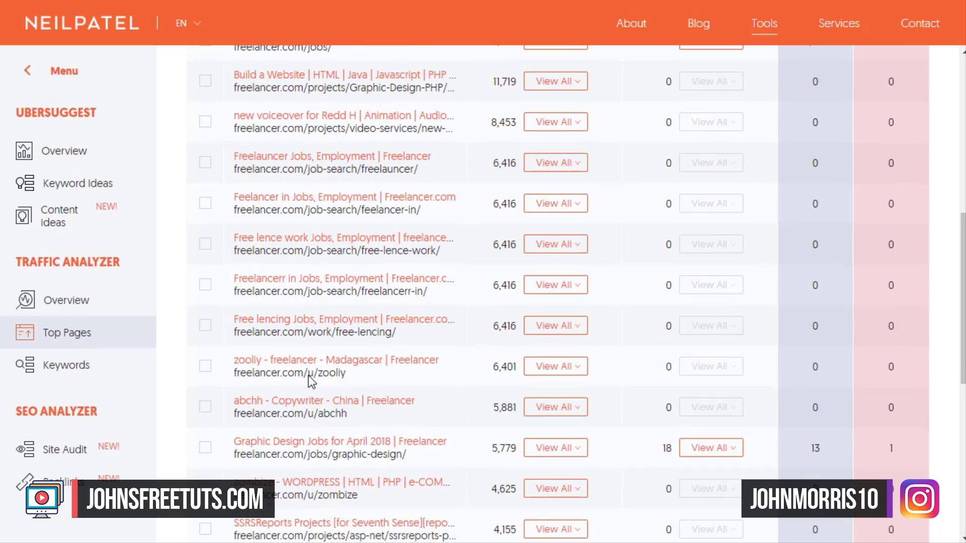
scroll(337, 498, up, 4)
scroll(337, 498, up, 5)
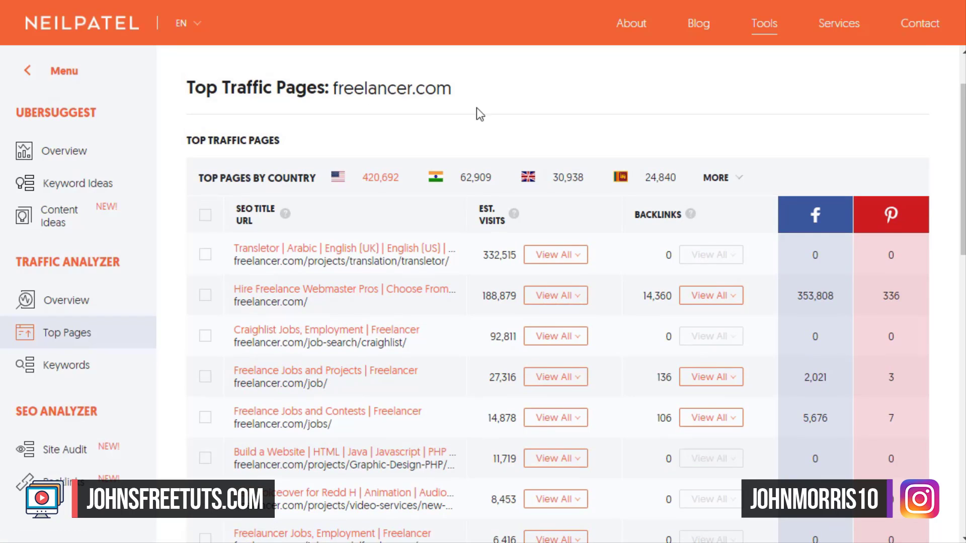
scroll(575, 109, up, 2)
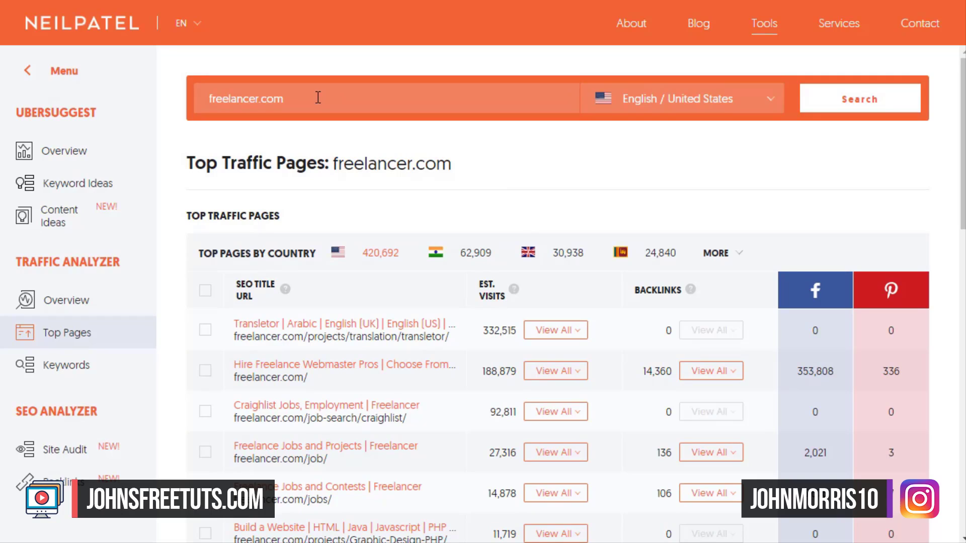
drag(318, 97, 116, 103)
text(fiverr.com)
key(Return)
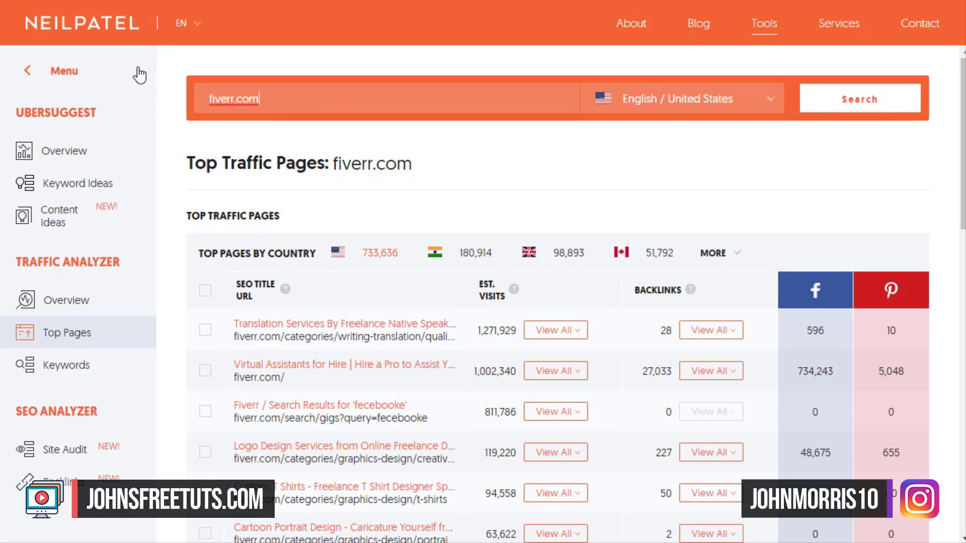
Open the "Fiverr / Search Results for 'fecebooke'" page in a new tab, view its gigs, and return to the top pages list
scroll(427, 287, down, 3)
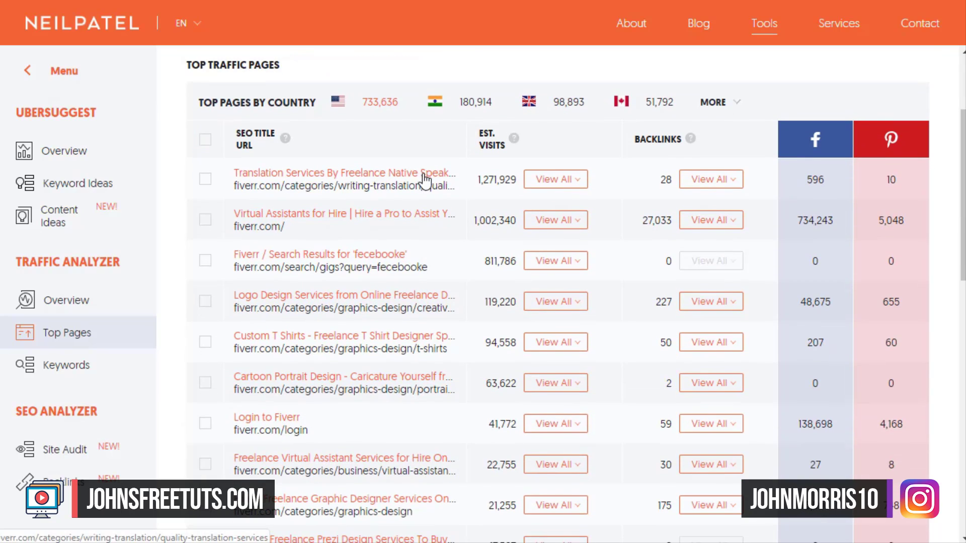
scroll(361, 310, down, 2)
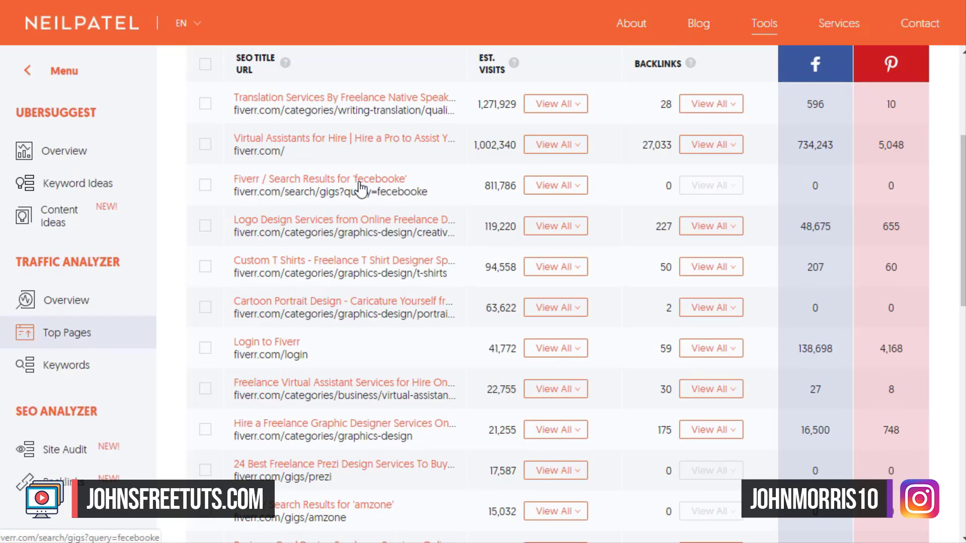
right_click(360, 188)
click(403, 200)
key(ctrl+Tab)
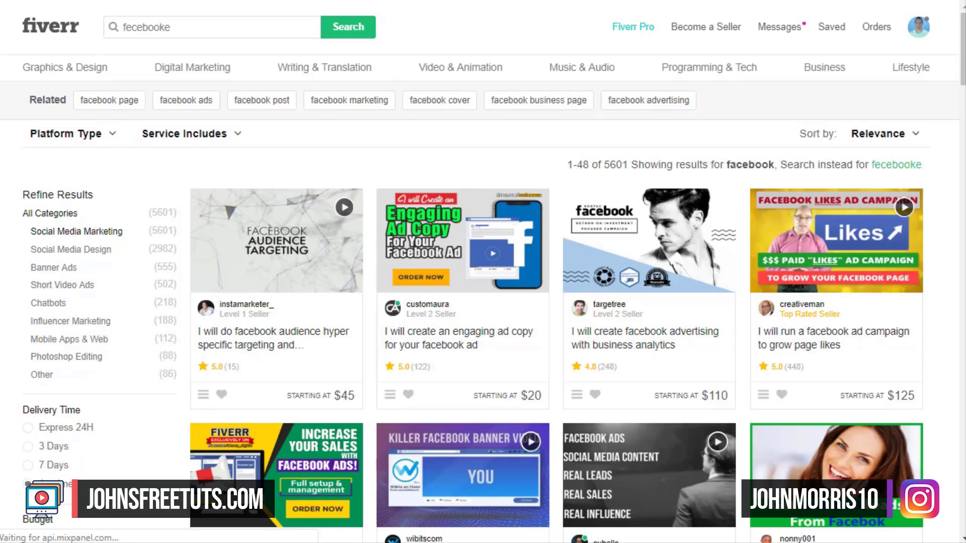
key(ctrl+shift+Tab)
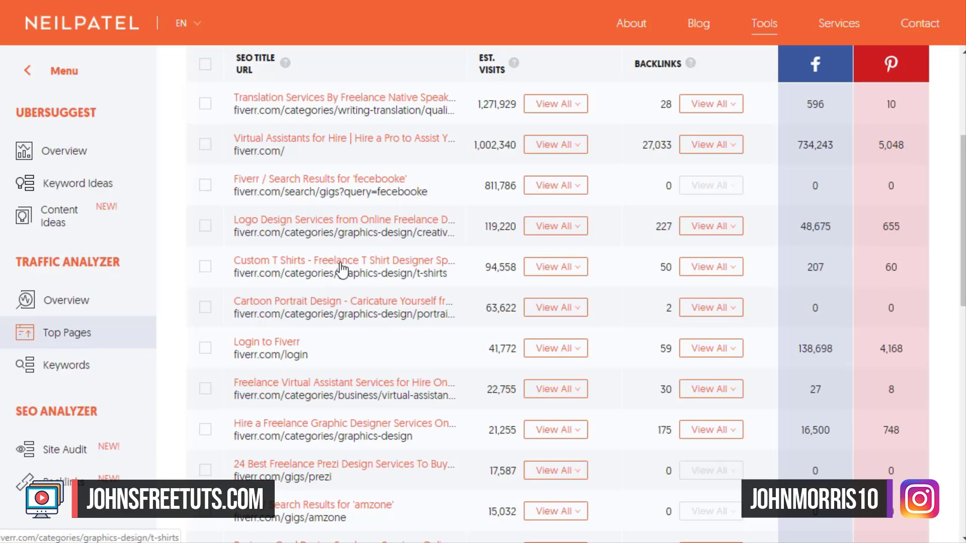